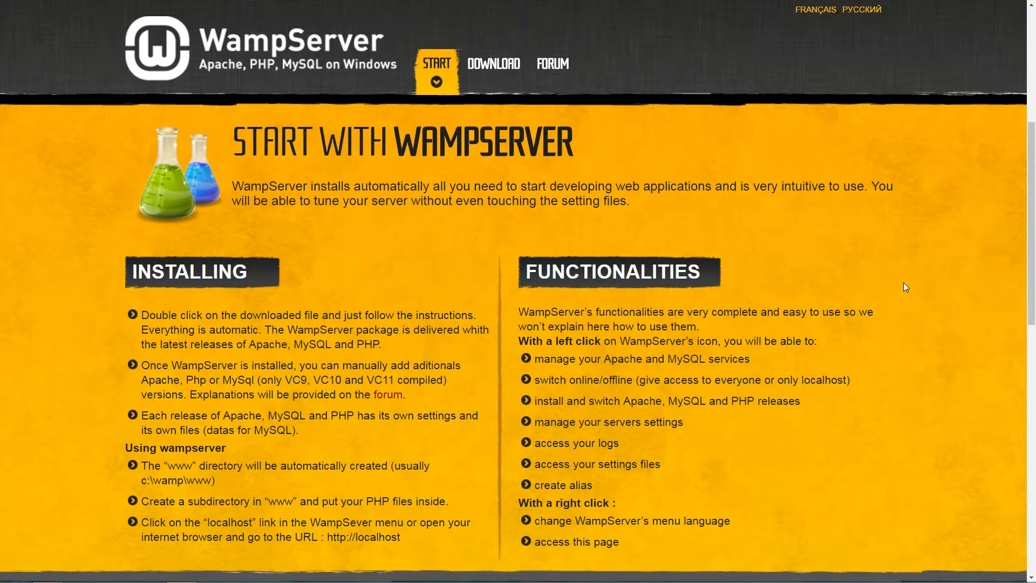
scroll(906, 287, down, 10)
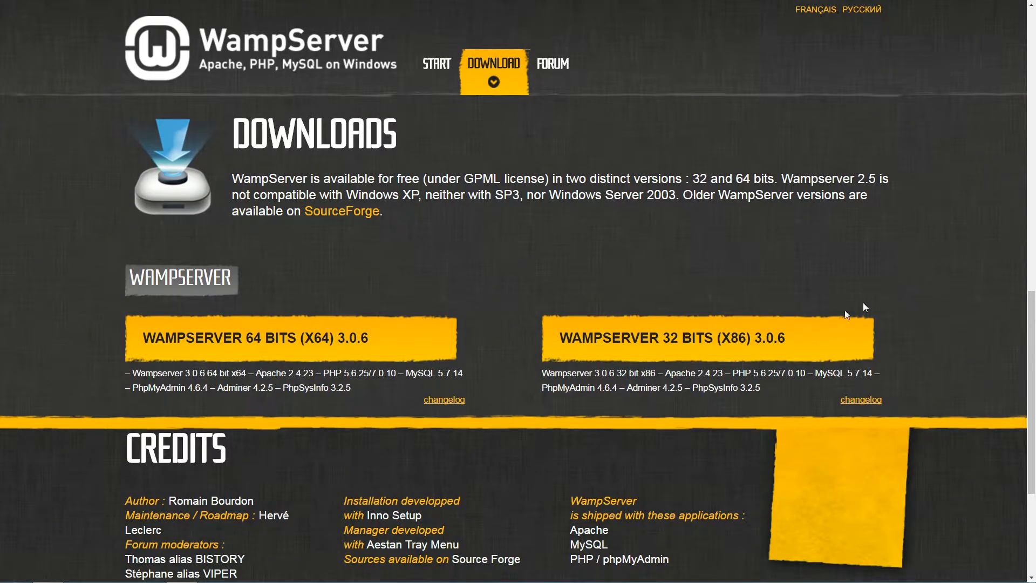
Scroll to the downloads and open the WampServer 64 bits (x64) 3.0.6 download notice.
click(310, 337)
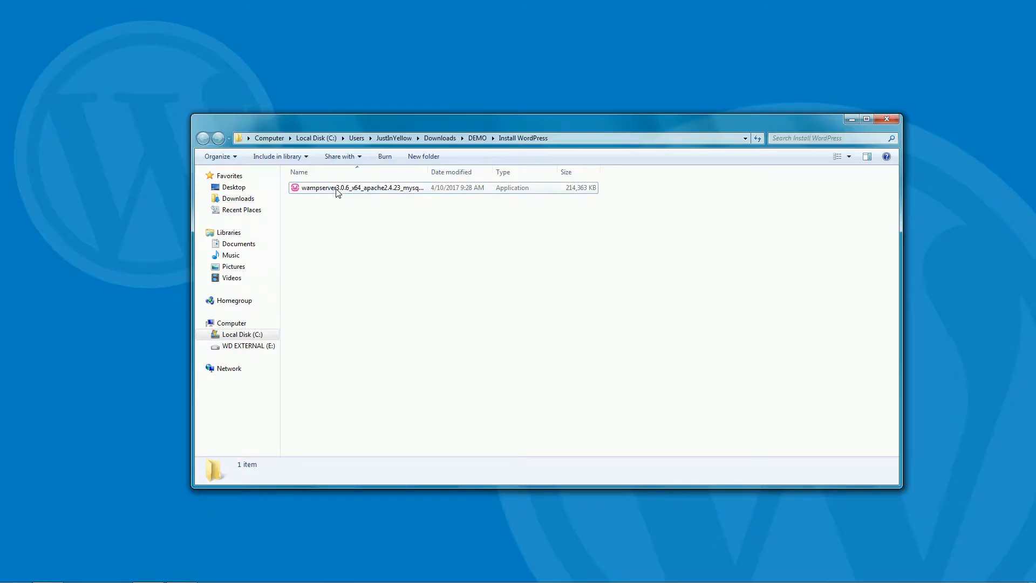
Run the WampServer installer, accept the licence and install to the default c:\wamp64 location.
double_click(339, 189)
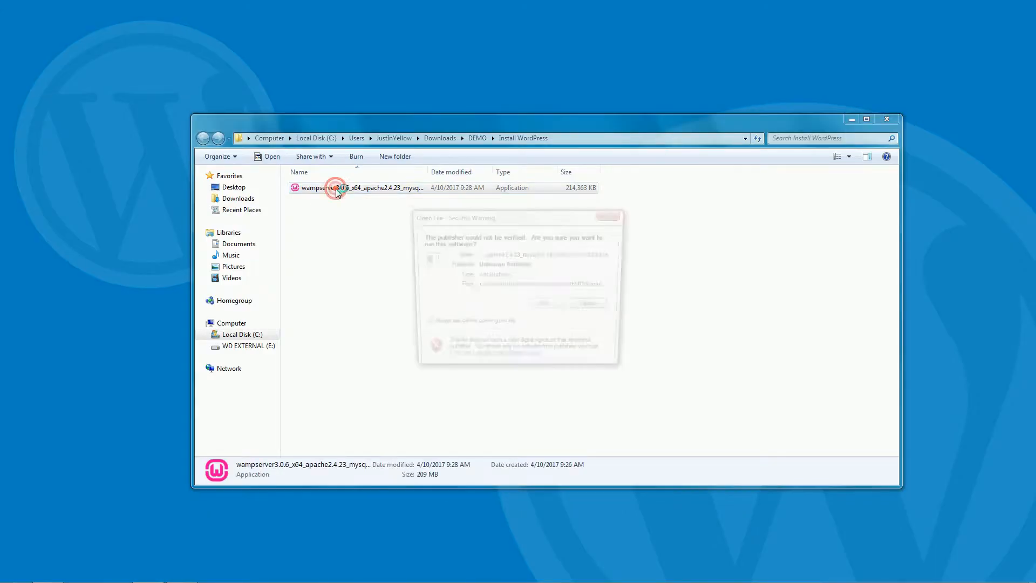
click(551, 305)
click(529, 320)
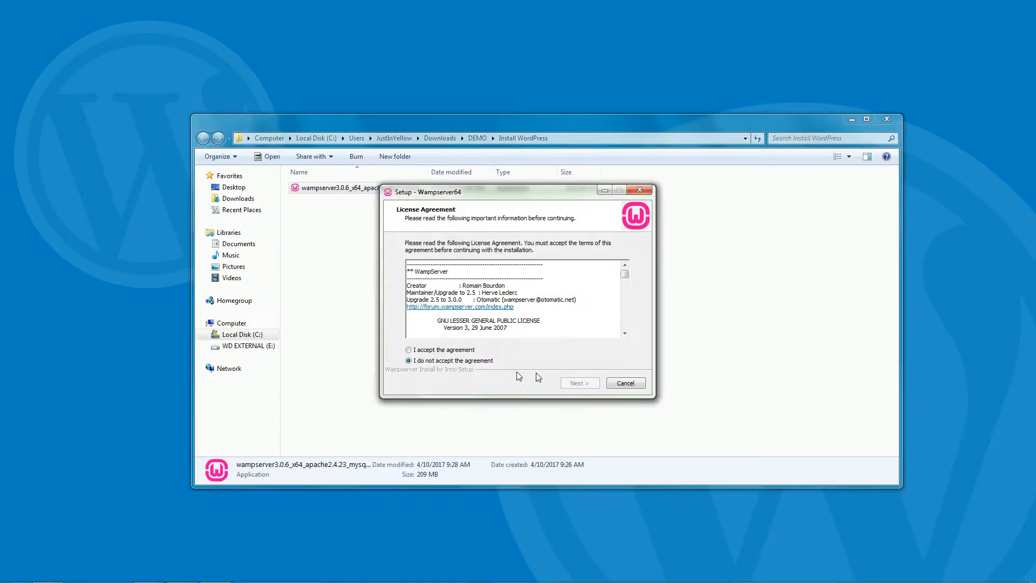
click(408, 340)
click(580, 382)
click(580, 383)
click(581, 383)
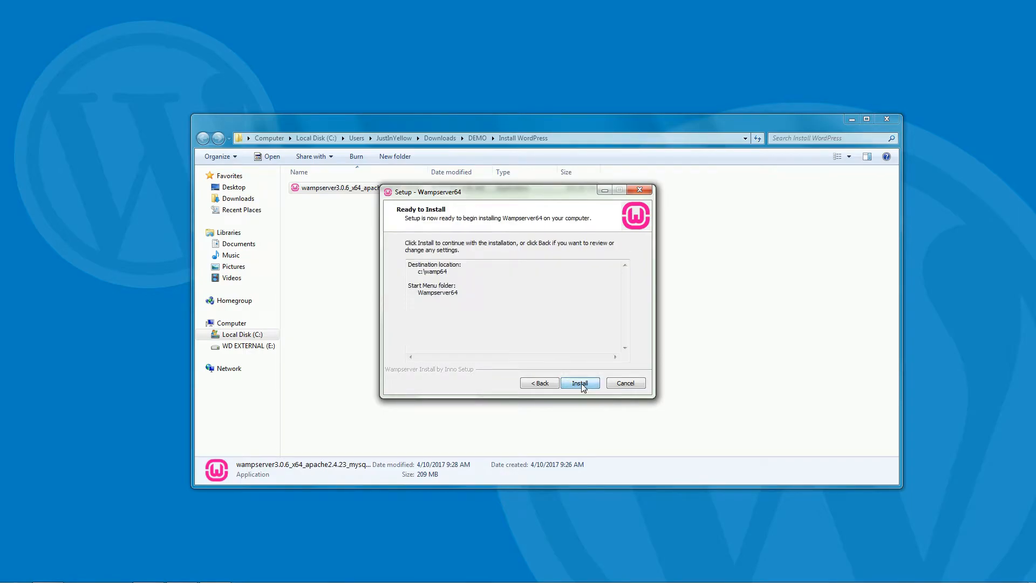
click(581, 383)
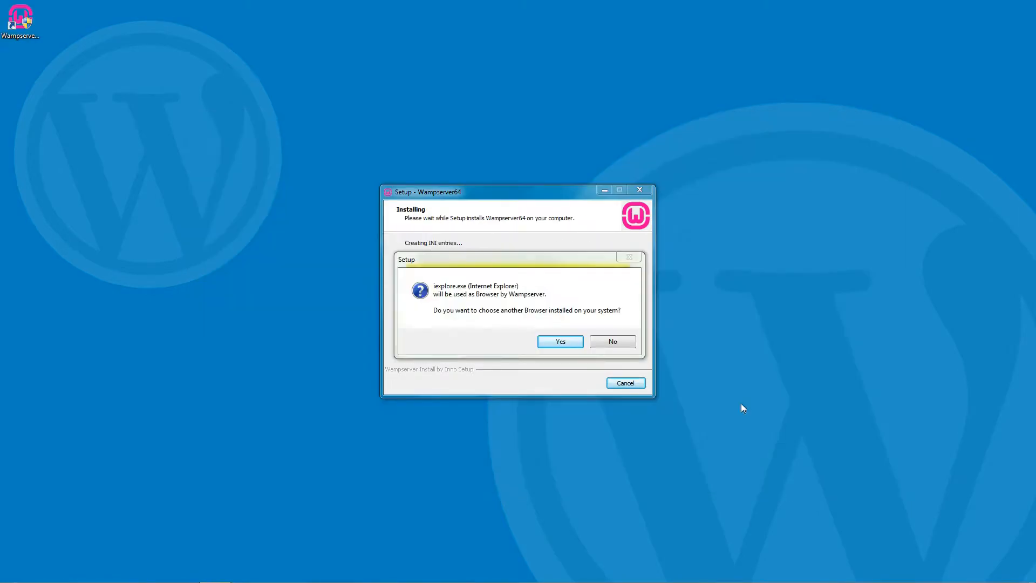
Set C:\Program Files (x86)\Google\Chrome\Application\chrome.exe as the browser and keep Notepad as editor.
click(561, 343)
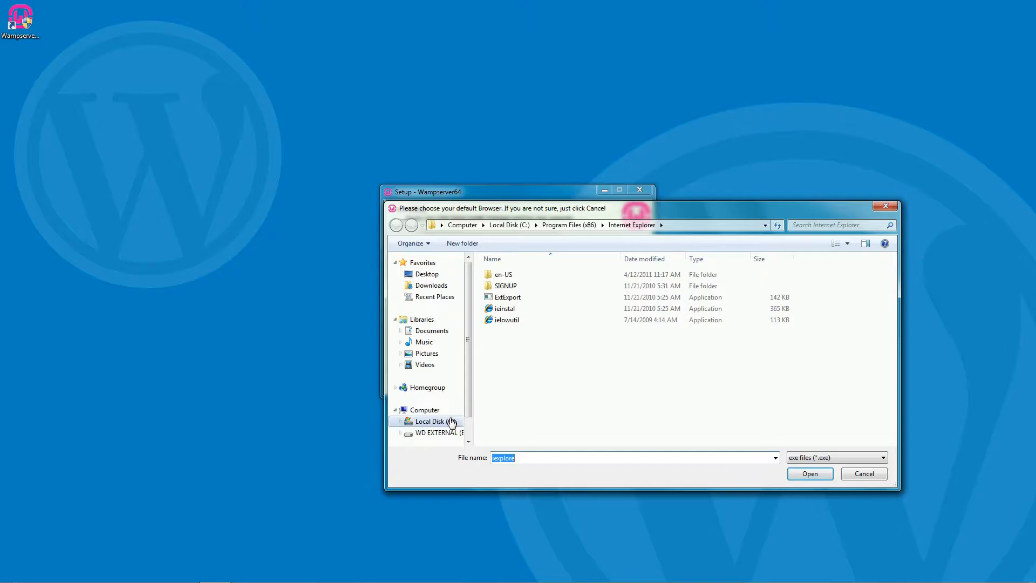
click(432, 411)
double_click(548, 296)
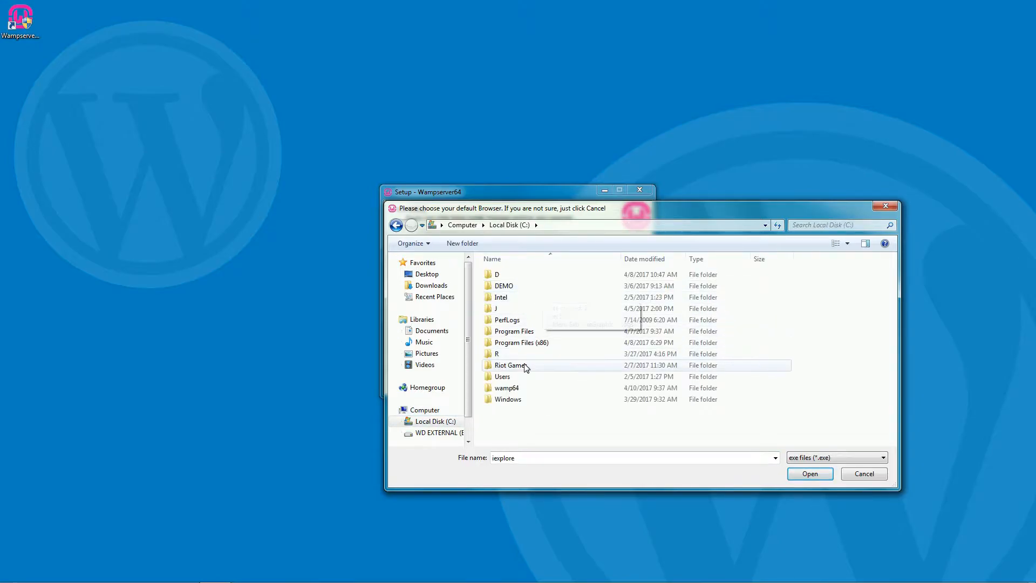
double_click(526, 345)
double_click(529, 331)
double_click(510, 277)
double_click(512, 277)
click(515, 299)
click(796, 475)
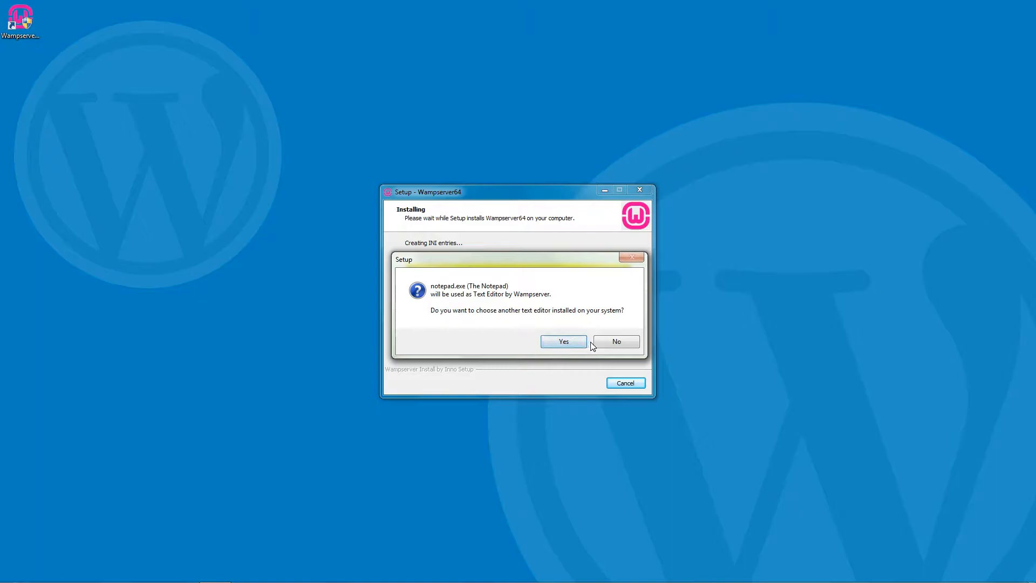
click(617, 342)
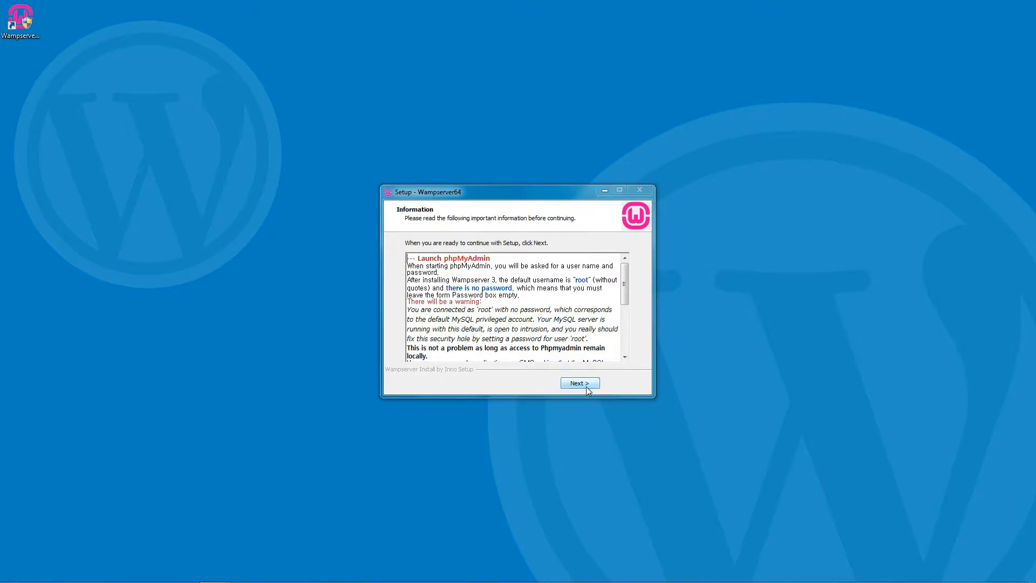
Finish the setup wizard and run the Wampserver64 desktop shortcut as administrator.
click(587, 388)
click(580, 384)
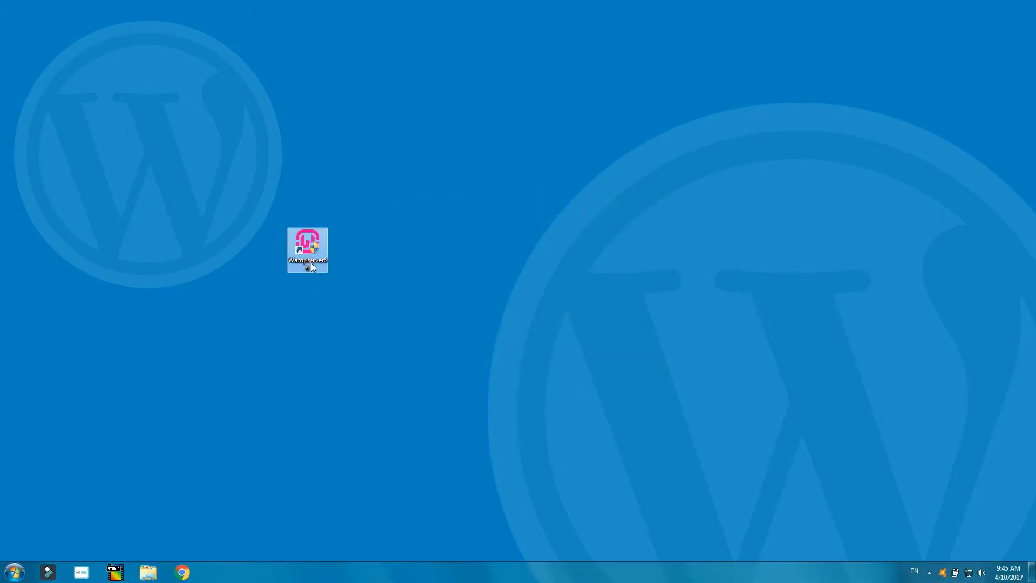
right_click(312, 267)
mouse_move(363, 291)
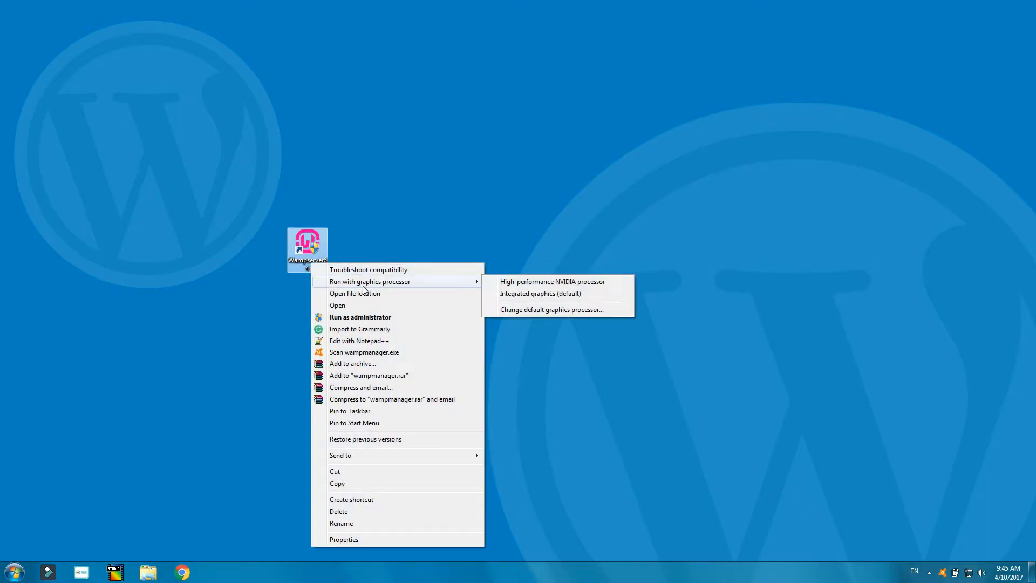
click(367, 317)
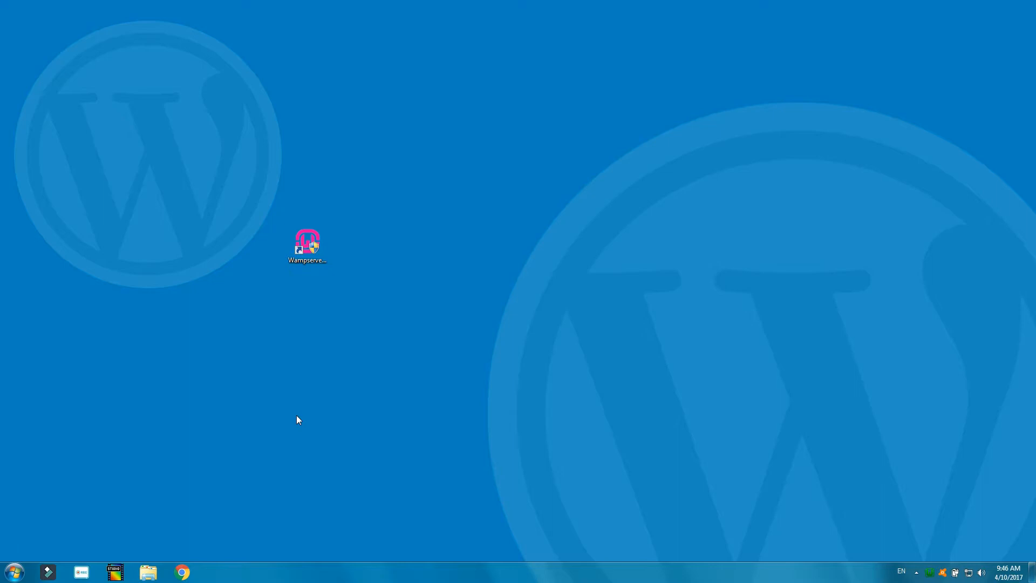
Test which program uses port 80 via WampServer Tools, then close the console.
right_click(930, 573)
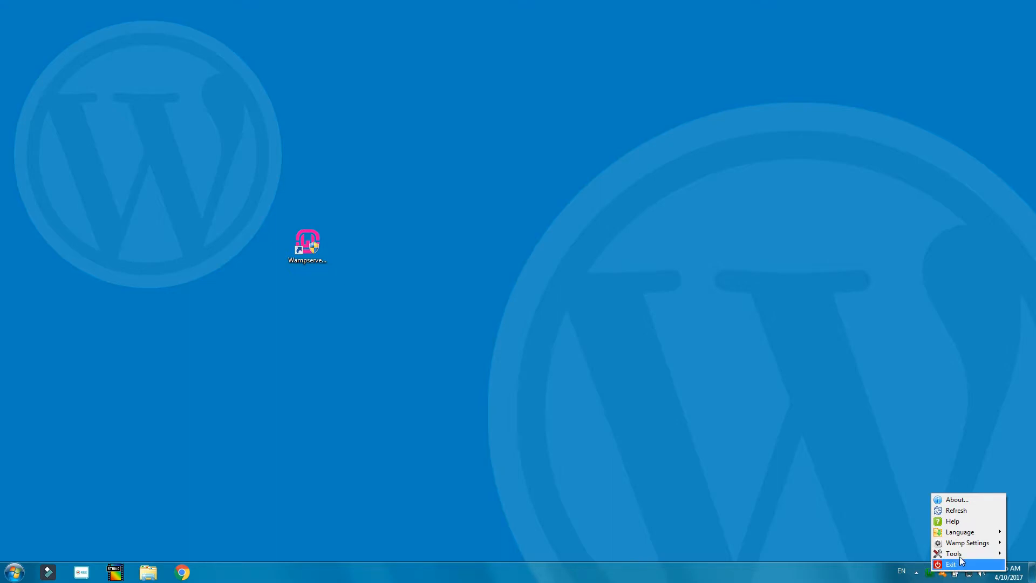
mouse_move(963, 555)
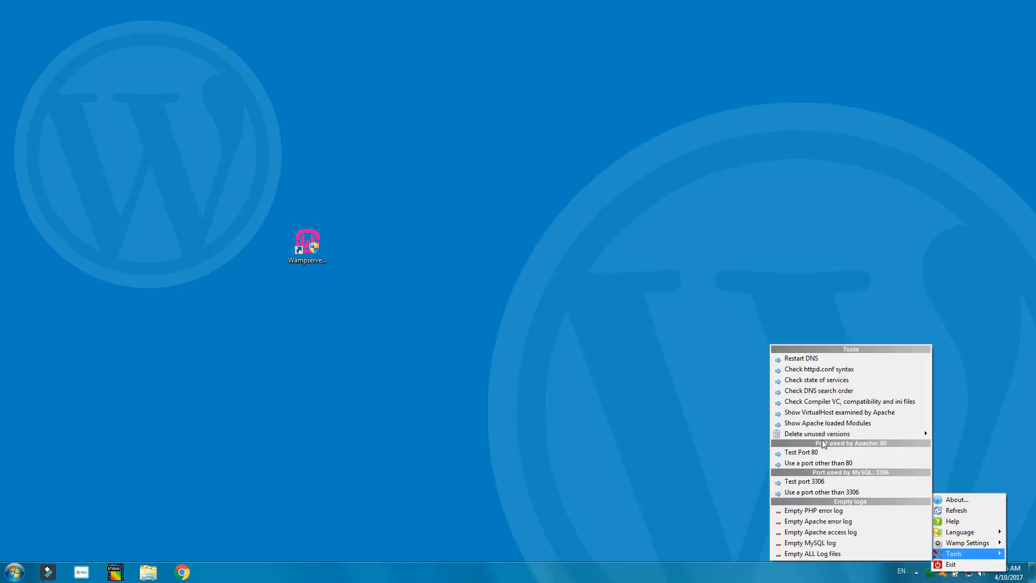
click(810, 451)
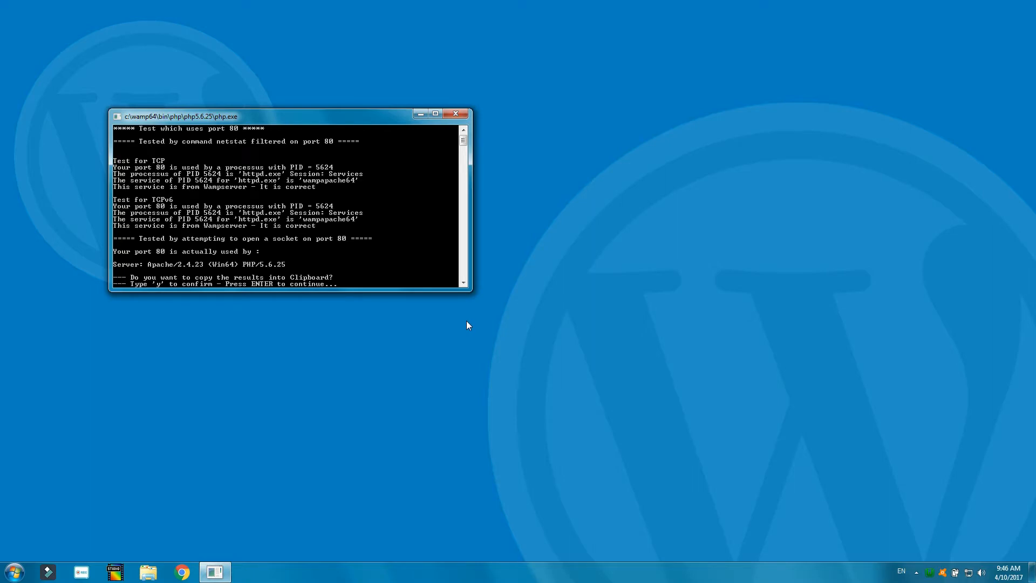
click(455, 115)
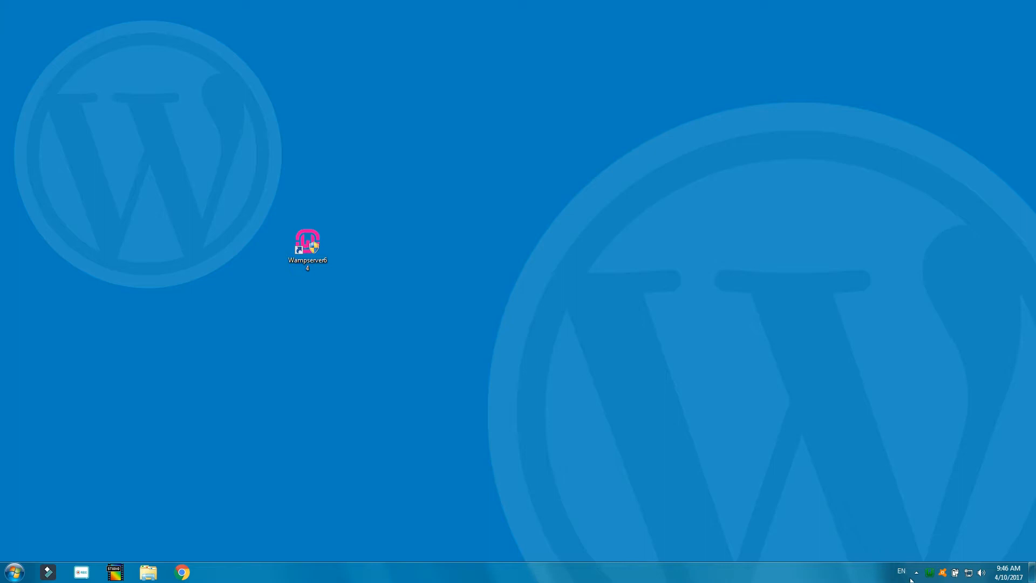
Confirm the Apache port number under Tools > Use a port other than 80.
right_click(930, 572)
mouse_move(959, 500)
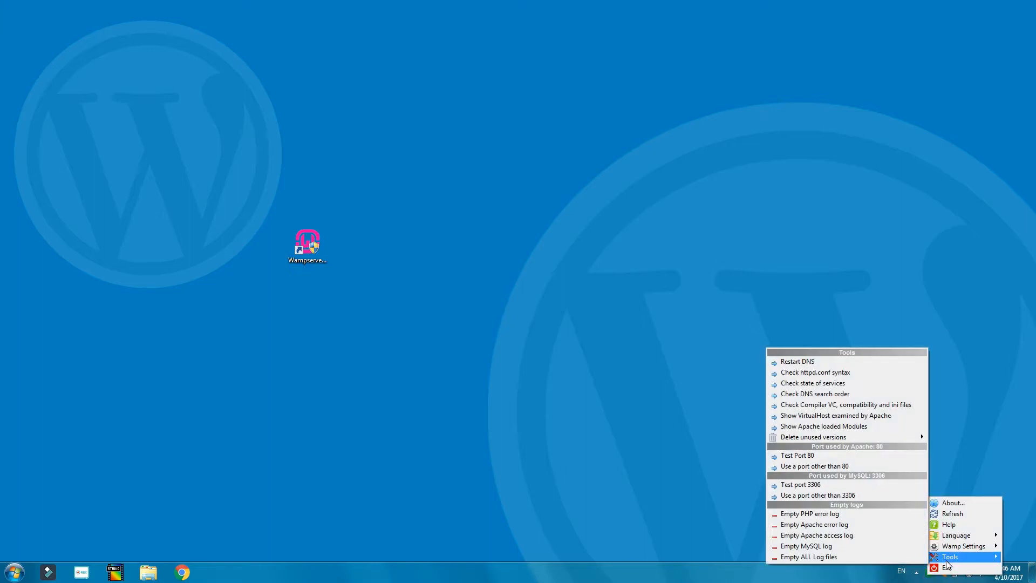
click(845, 471)
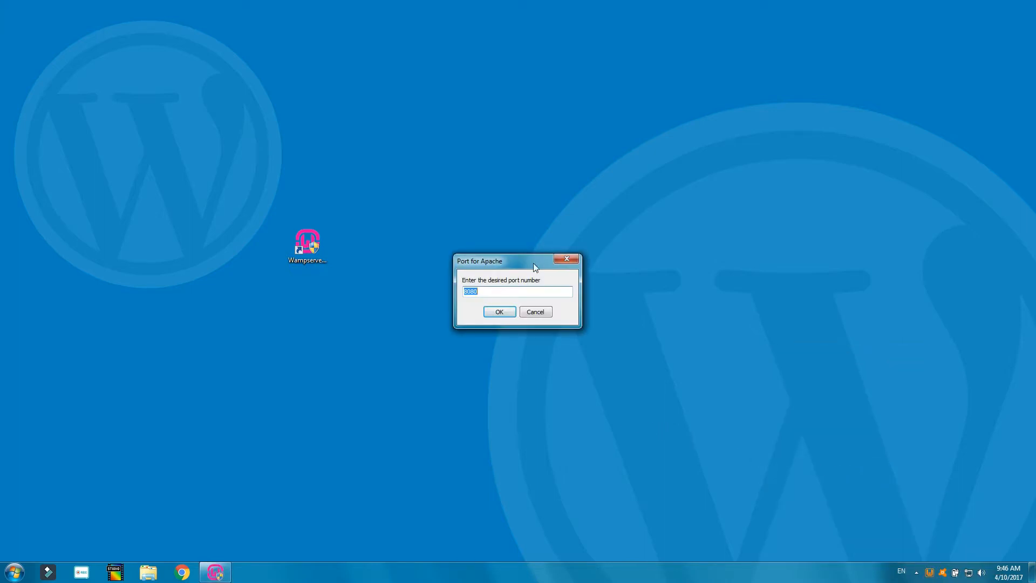
click(498, 315)
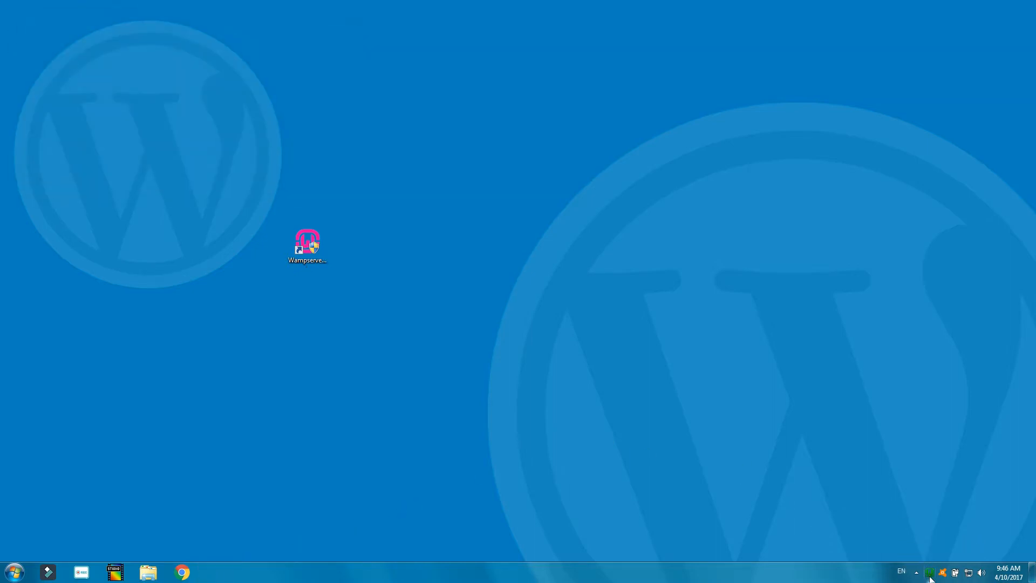
Restart all WampServer services from the tray menu.
mouse_move(930, 578)
click(930, 573)
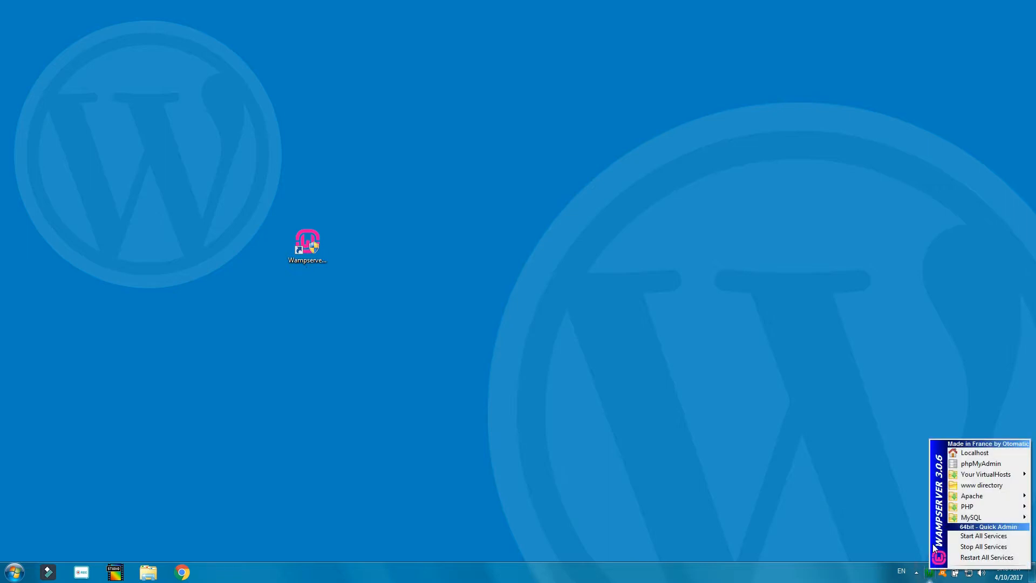
click(964, 557)
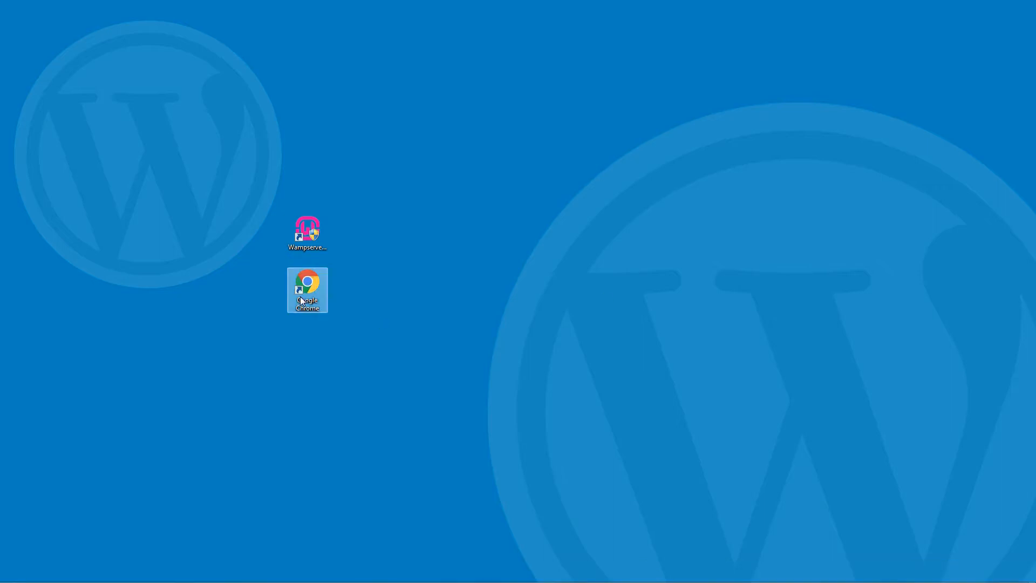
Launch Chrome and load localhost to see the WampServer homepage.
double_click(303, 298)
click(178, 26)
text(localhost)
key(Return)
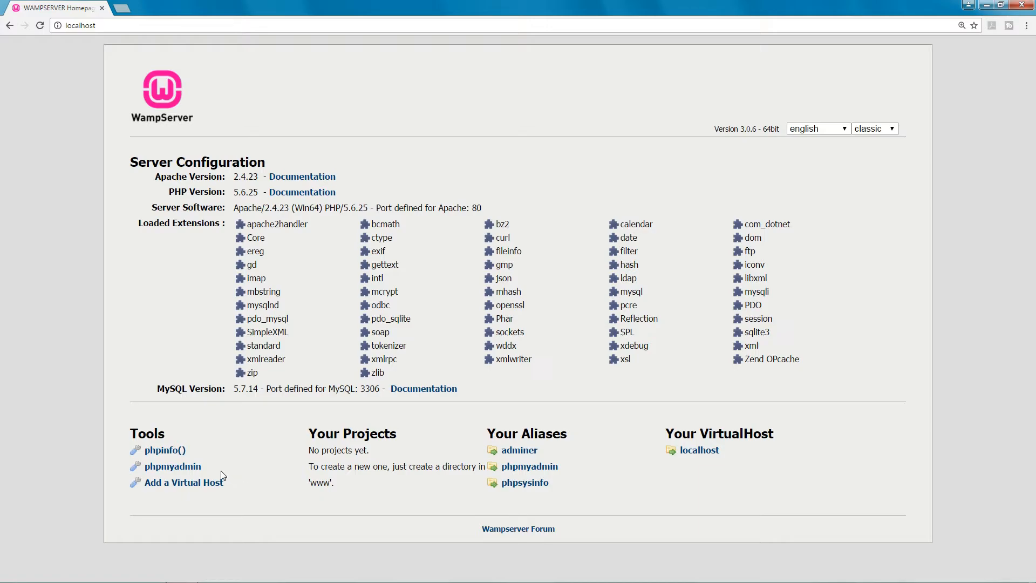
Open phpMyAdmin from the homepage and log in as root with no password.
click(180, 467)
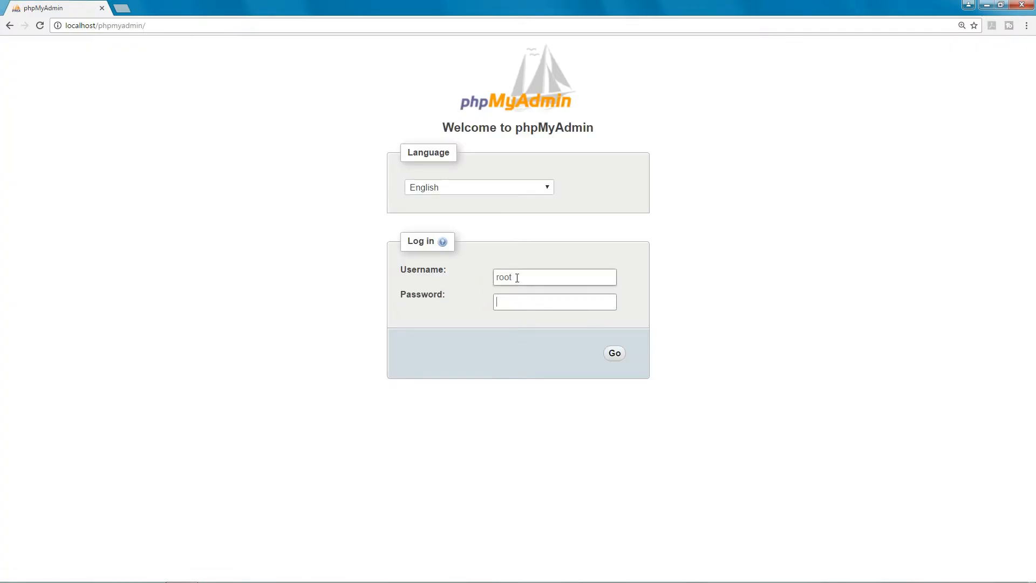
click(516, 277)
double_click(511, 278)
click(511, 294)
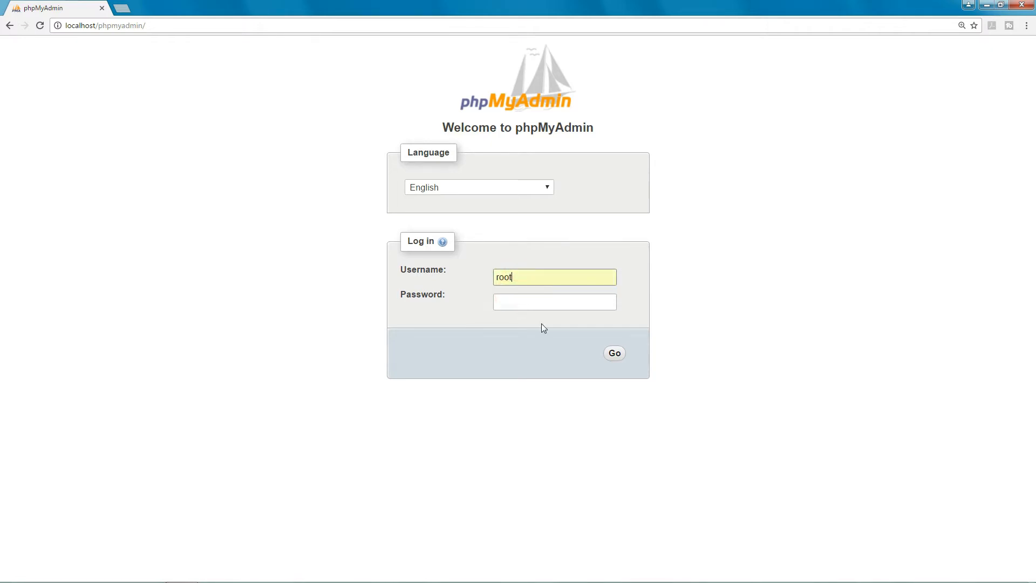
click(616, 354)
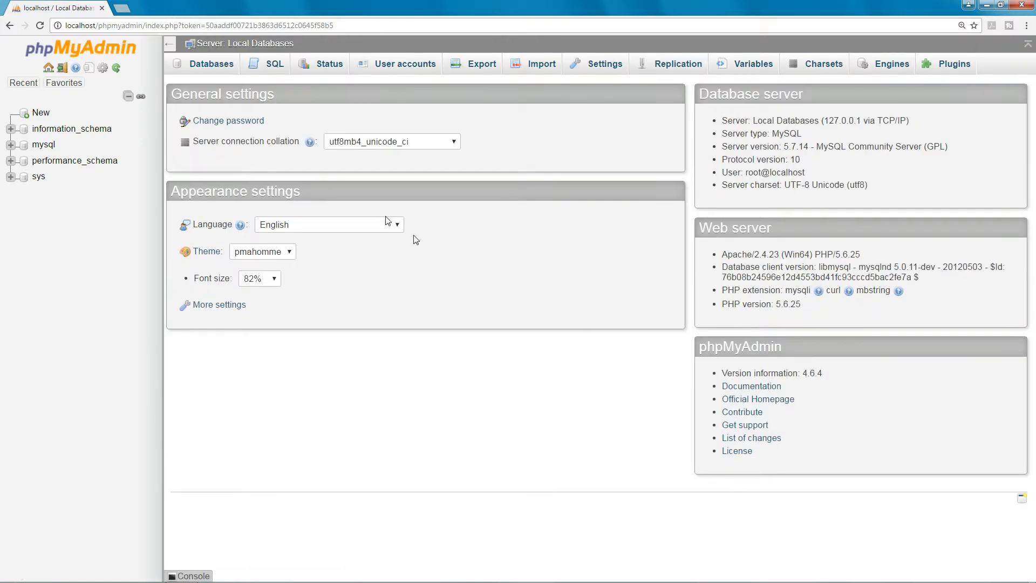
Create a database named wptesting from the Databases tab.
click(205, 68)
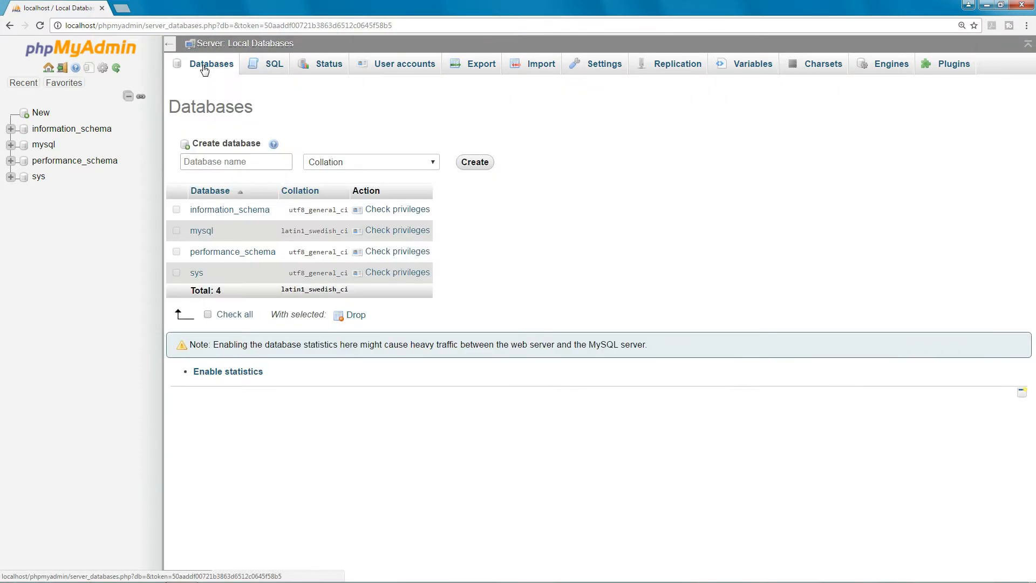
click(237, 162)
text(wordpress)
key(BackSpace)
key(BackSpace)
key(BackSpace)
key(BackSpace)
key(BackSpace)
key(BackSpace)
key(BackSpace)
key(BackSpace)
key(BackSpace)
text(wptesting)
click(475, 162)
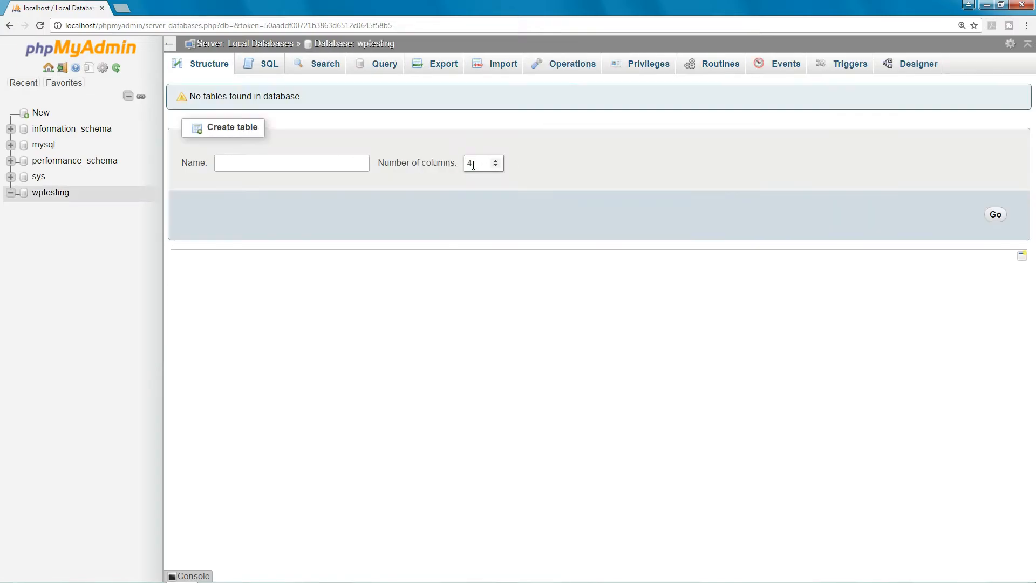
click(365, 25)
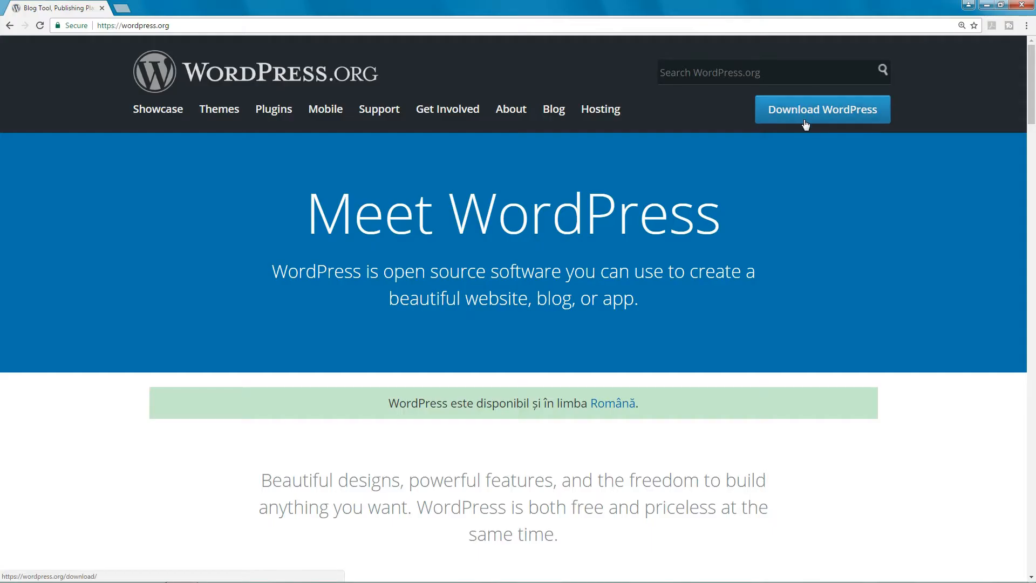
Save wordpress-4.7.3.zip into the Install WordPress folder and show it in its folder.
click(805, 114)
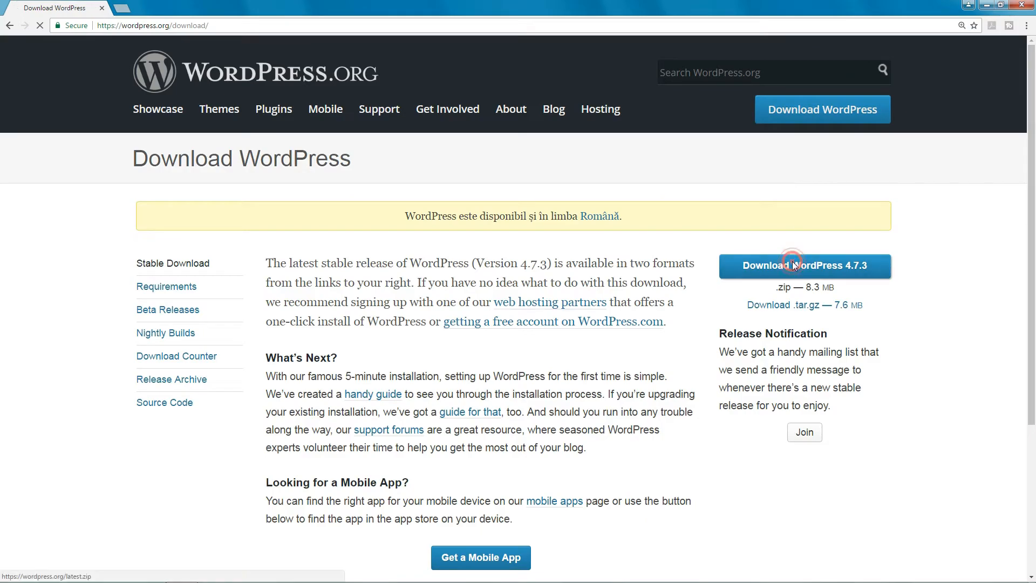
click(793, 261)
click(879, 526)
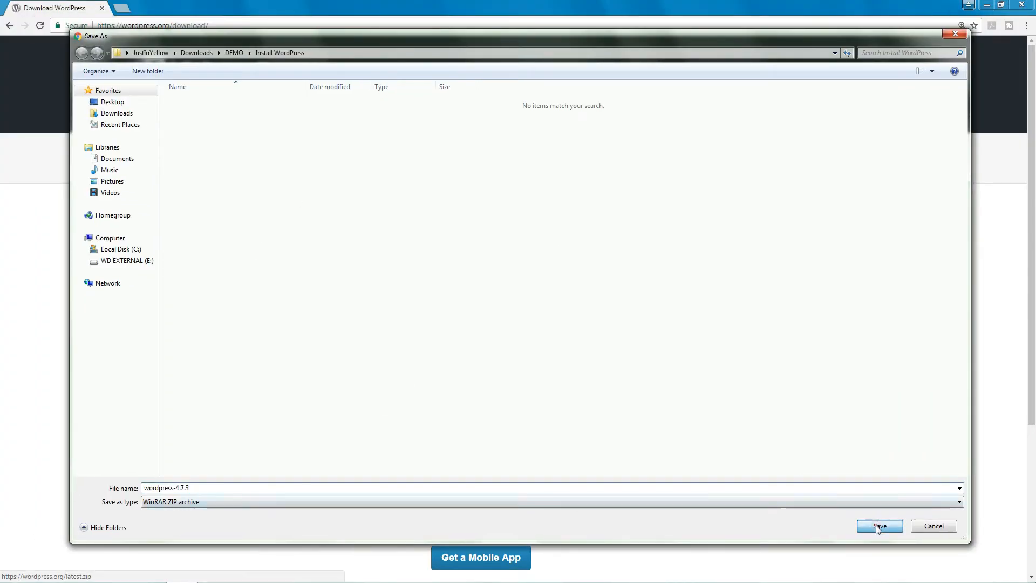
click(111, 568)
click(178, 531)
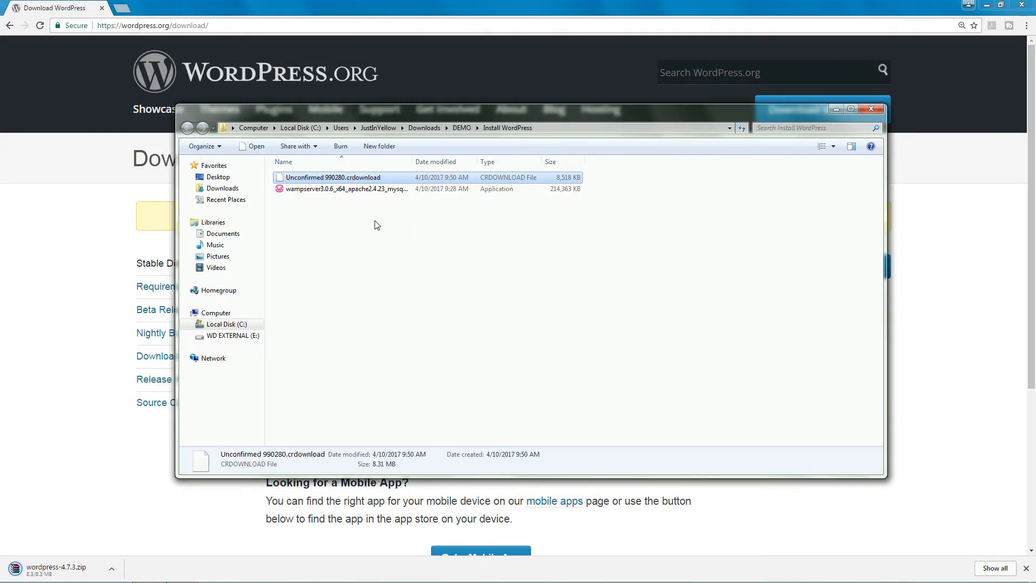
Extract the wordpress-4.7.3 archive with WinRAR, choosing C:\wamp64\www as the destination.
right_click(315, 190)
click(345, 233)
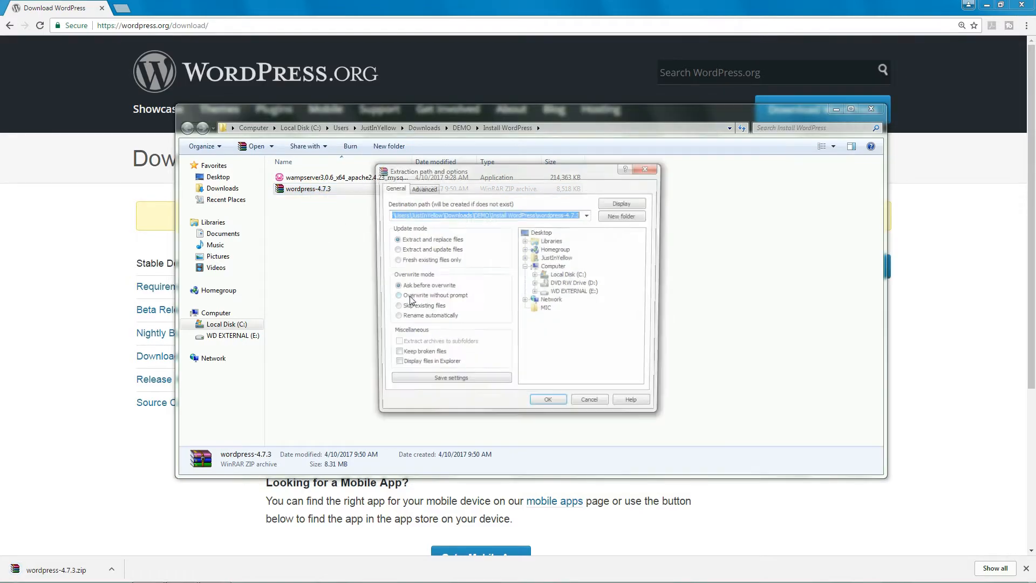
click(571, 275)
click(536, 275)
click(574, 337)
click(577, 338)
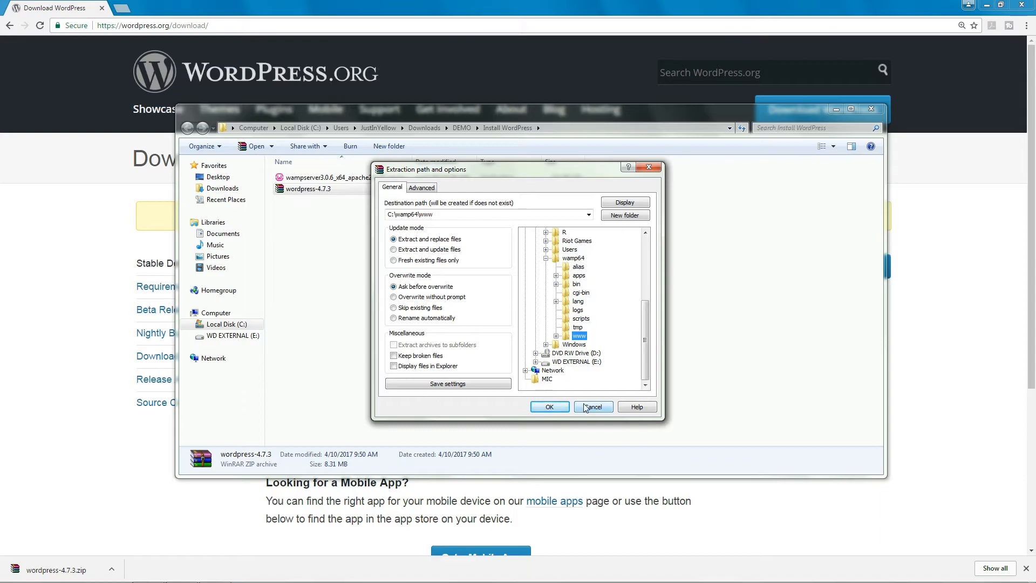
click(550, 408)
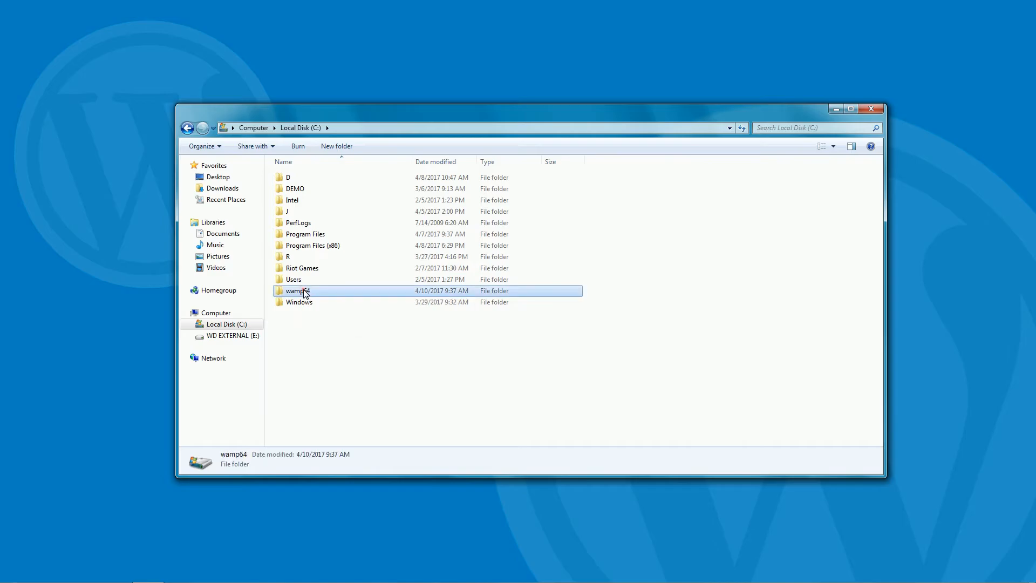
Open C:\wamp64\www\wordpress to check the extracted files, then close Explorer.
click(306, 293)
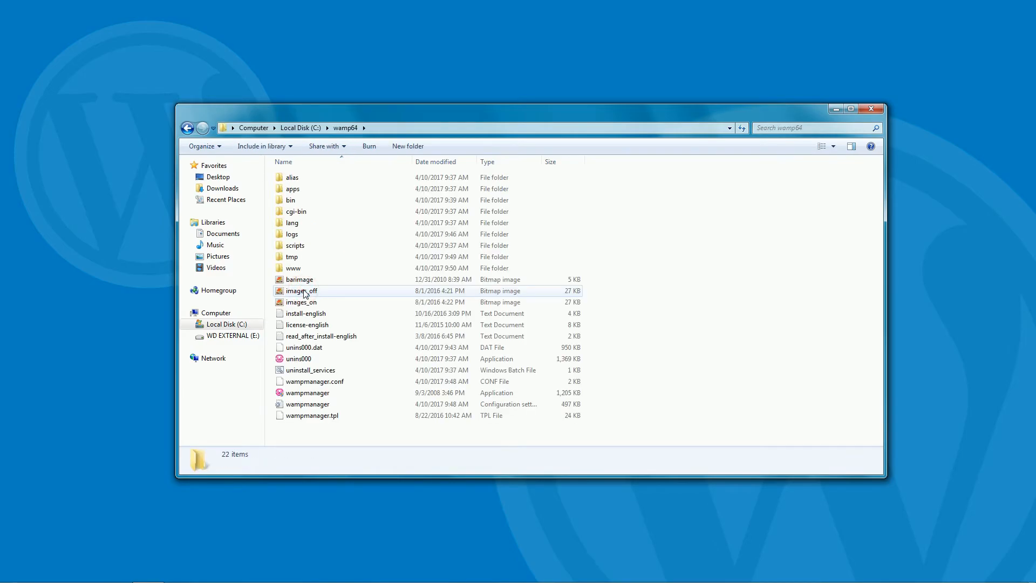
double_click(296, 268)
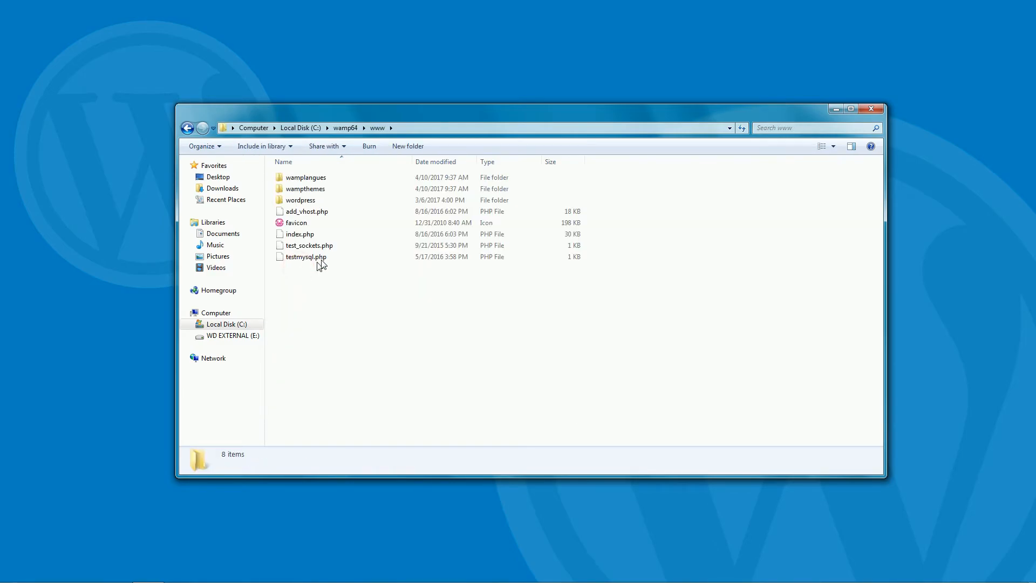
double_click(302, 200)
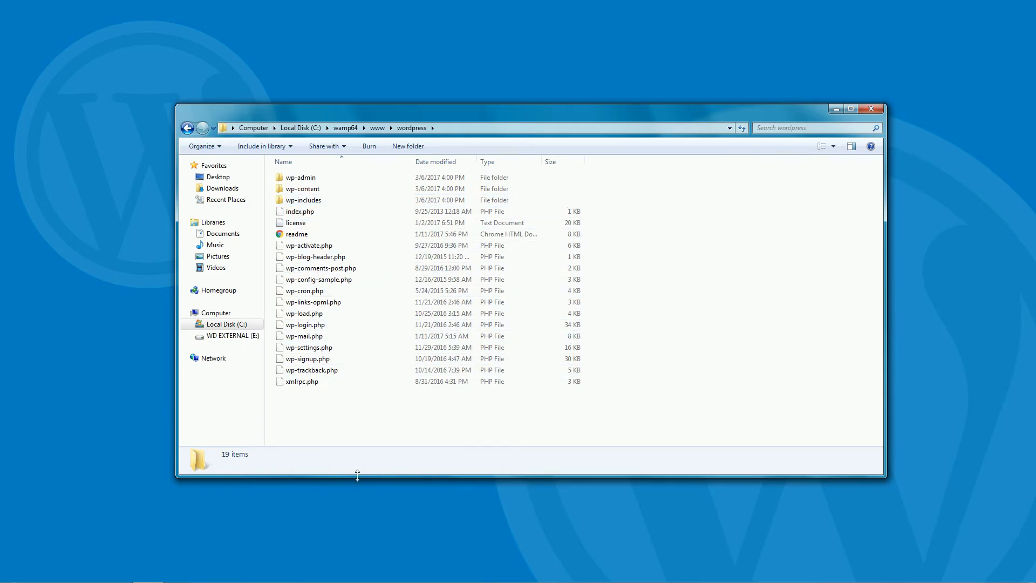
click(871, 108)
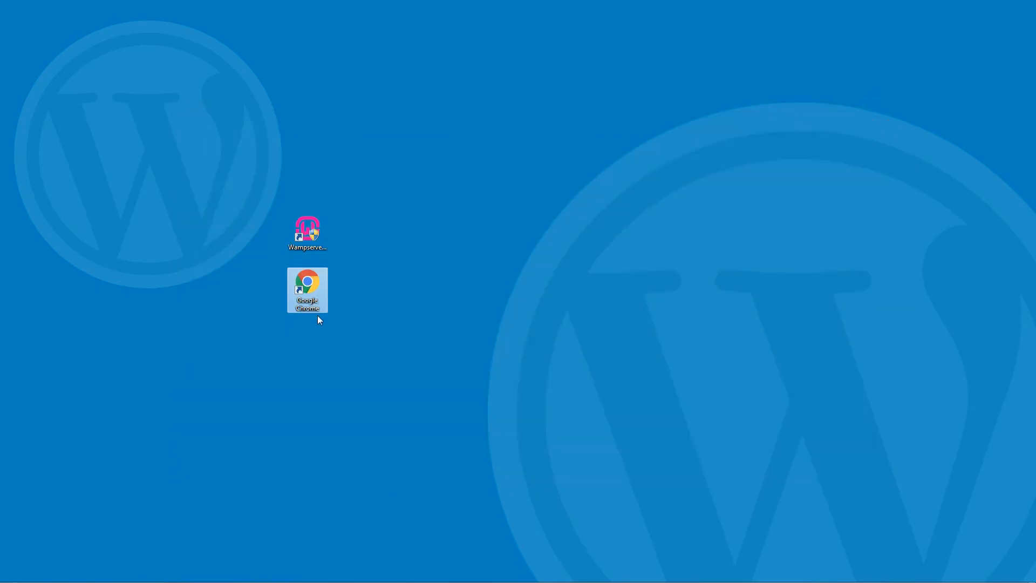
Launch Google Chrome and load localhost/wordpress.
double_click(309, 293)
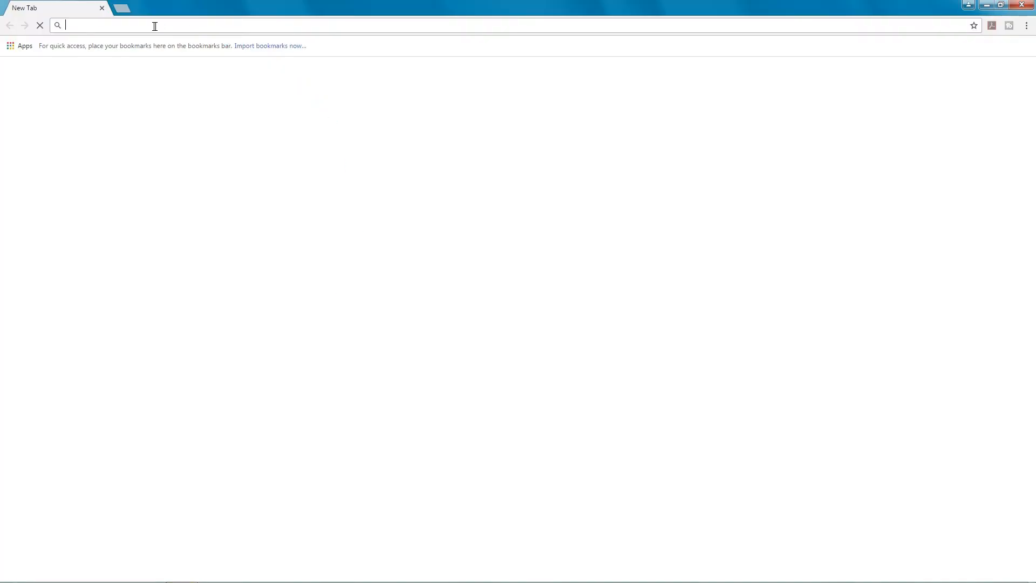
text(localhost)
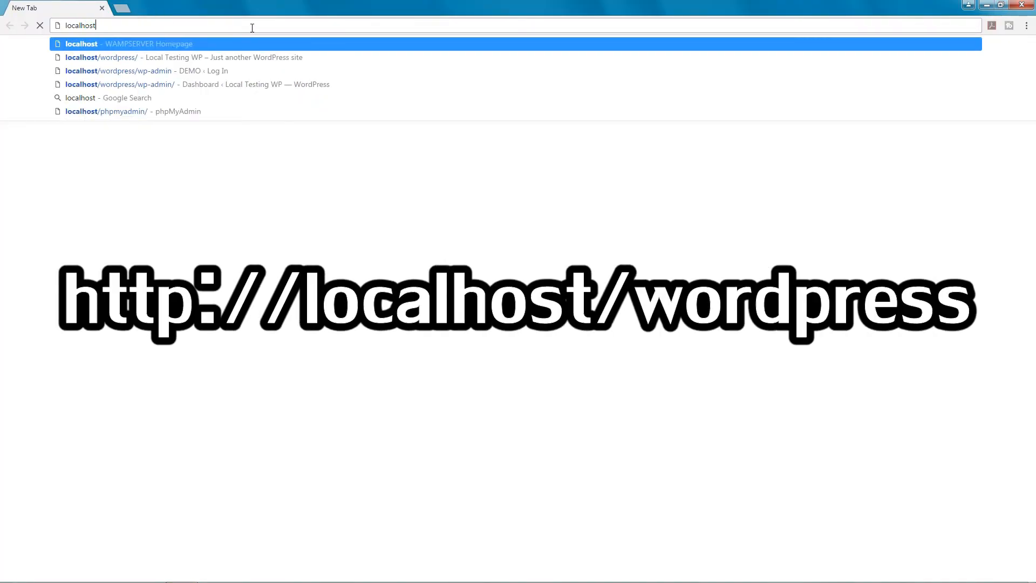
text(/wordpress)
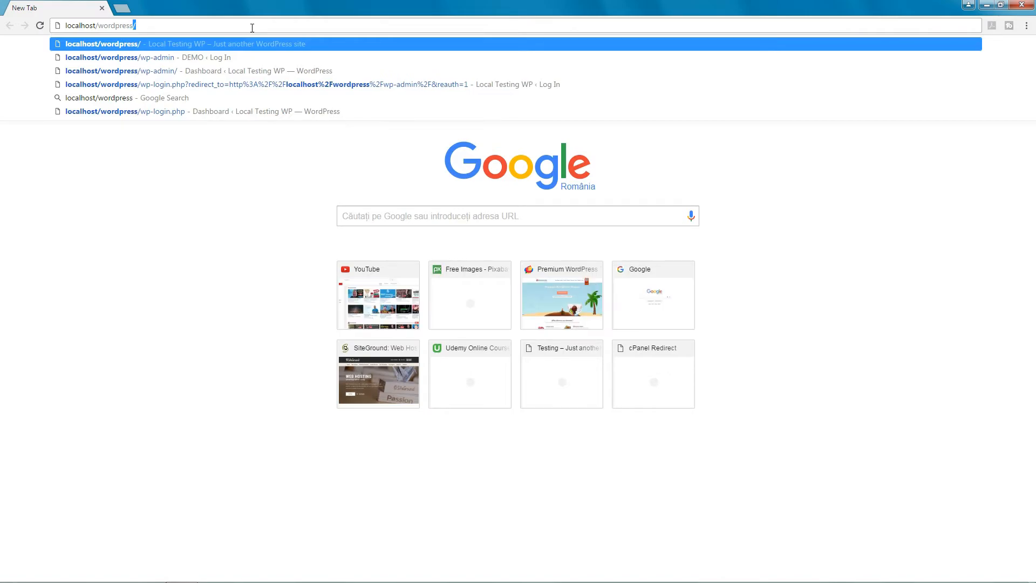
key(Return)
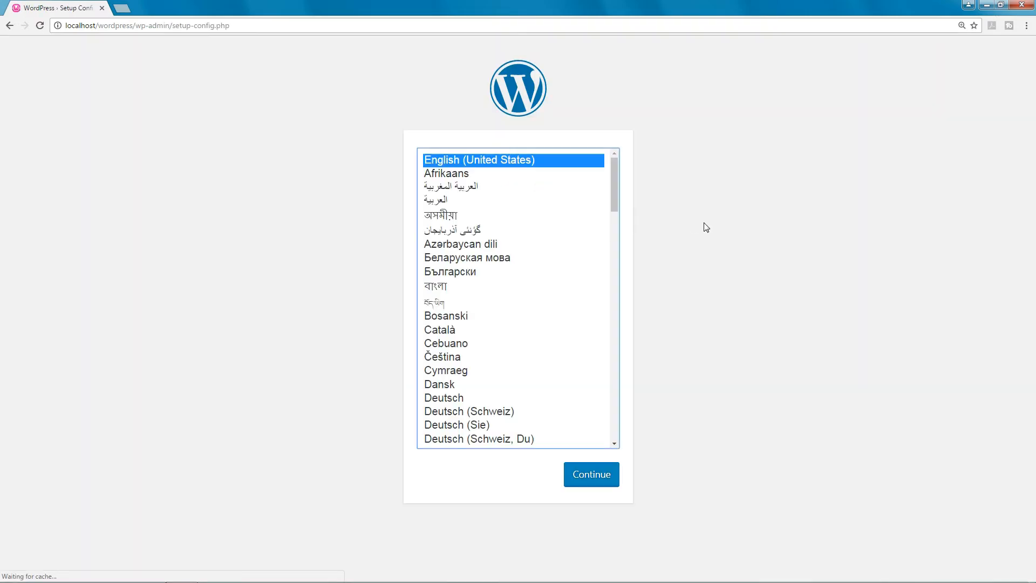
Choose English (United States) as the setup language and continue.
click(445, 173)
click(445, 159)
click(592, 476)
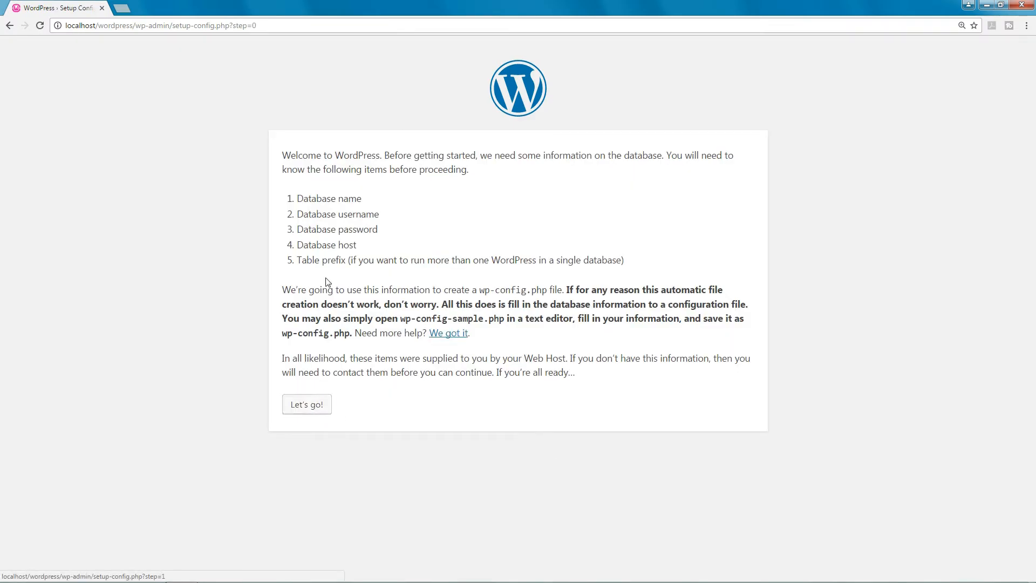
Enter database name wptesting, username root and an empty password, submit, and run the install.
click(317, 409)
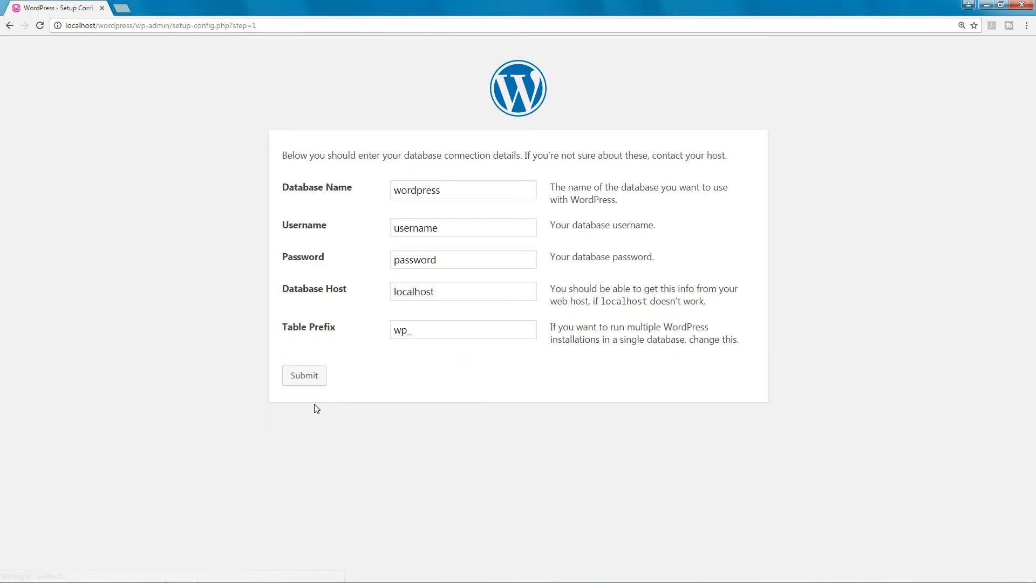
drag(448, 191, 403, 195)
text(wptesting)
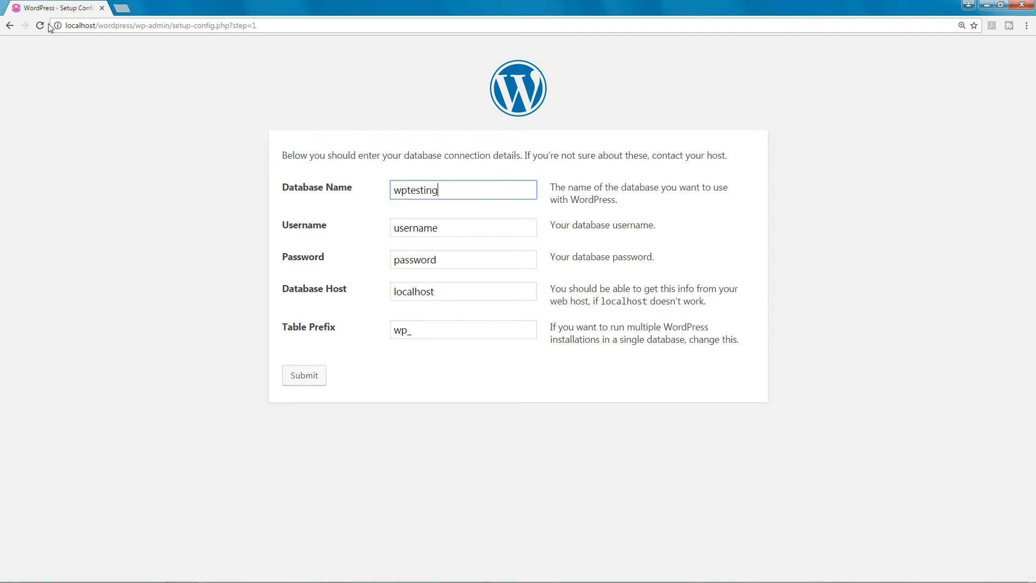
key(Tab)
text(root)
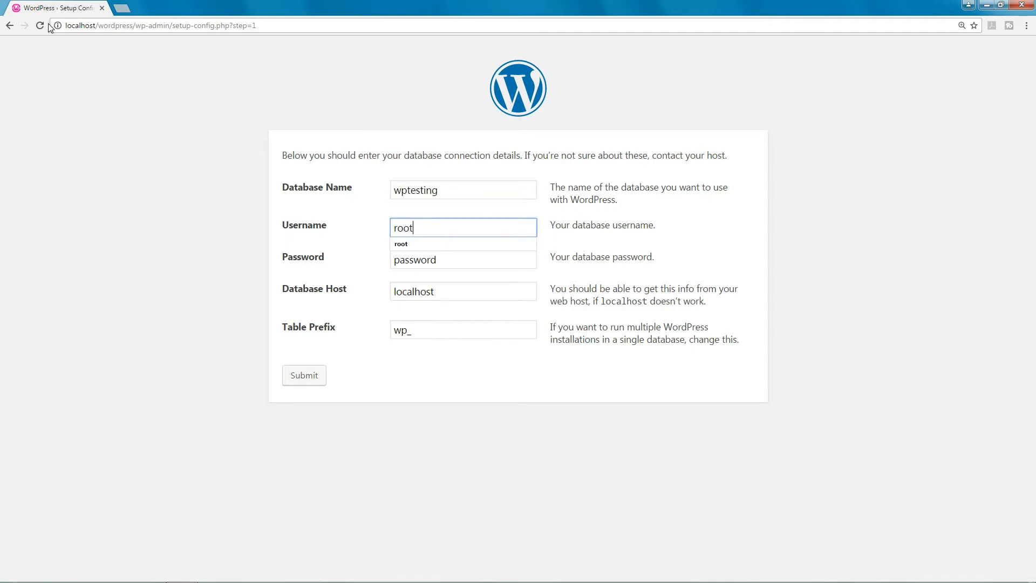
key(Tab)
key(BackSpace)
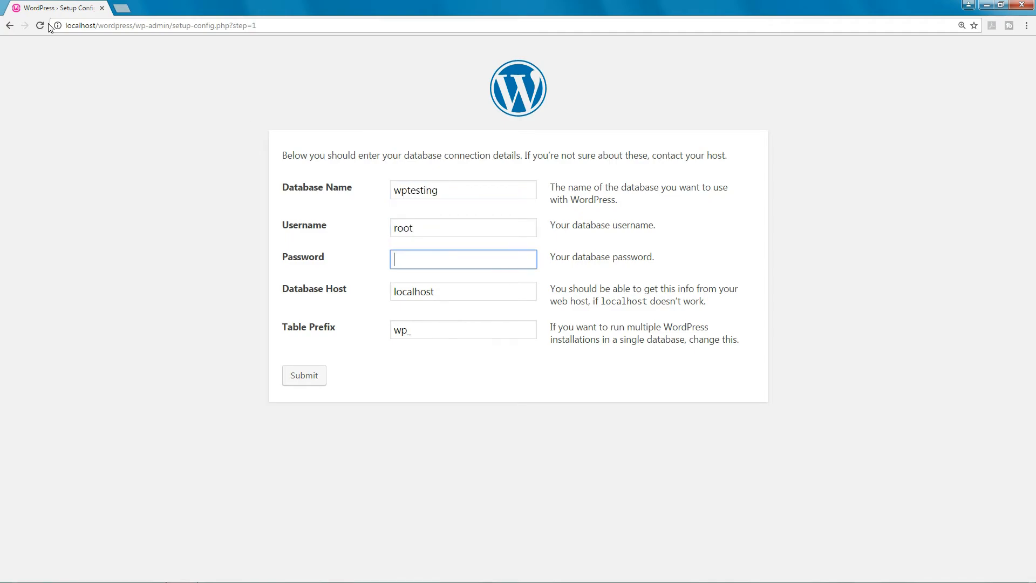
click(310, 378)
click(330, 203)
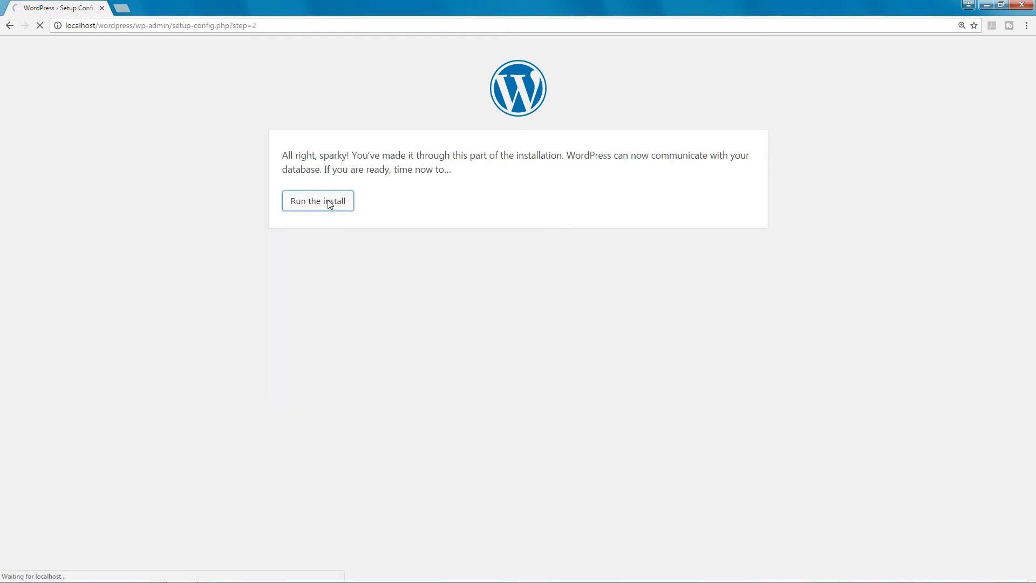
scroll(462, 289, down, 1)
text(testing)
key(Tab)
text(testing)
key(Tab)
click(559, 377)
text(testing123)
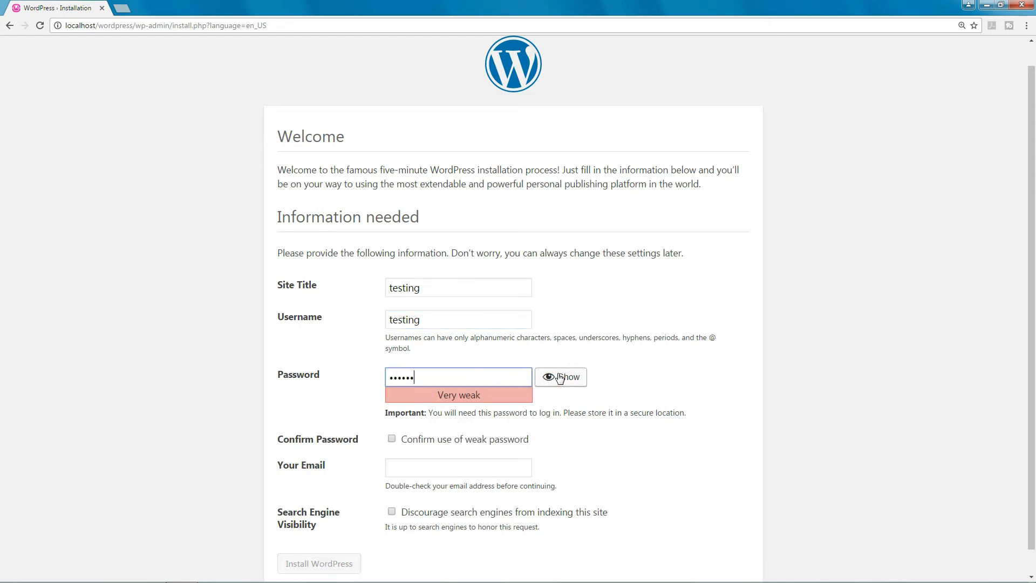
click(391, 438)
Enter the admin e-mail, discourage search engine indexing, install WordPress, and enter the login password.
click(404, 465)
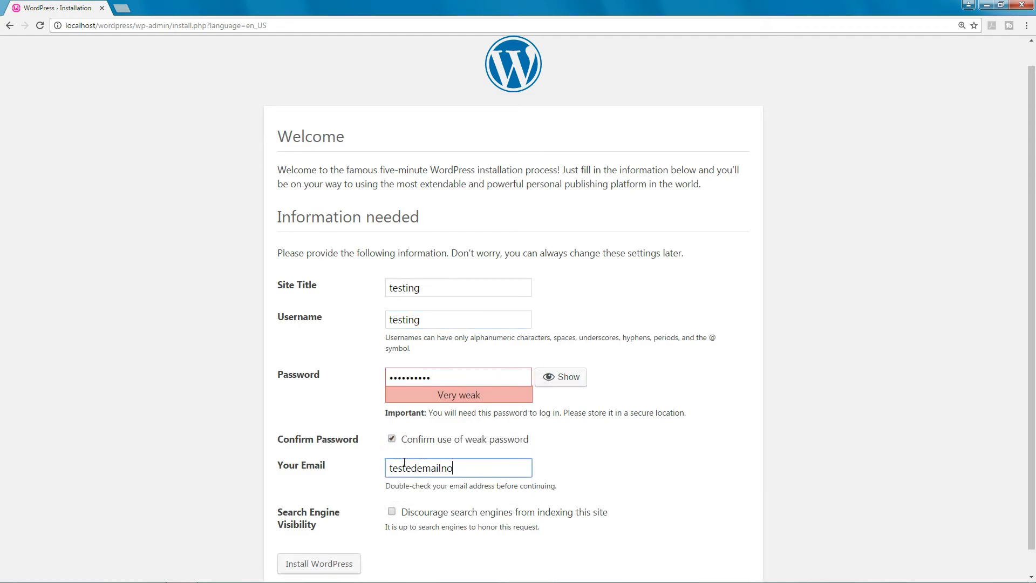
key(Left)
key(Left)
key(Left)
key(Left)
key(Left)
key(Left)
key(Left)
key(Left)
key(Left)
key(Left)
key(Left)
key(Left)
key(Left)
key(Left)
key(Left)
key(Left)
key(BackSpace)
click(392, 511)
scroll(319, 564, down, 1)
click(318, 540)
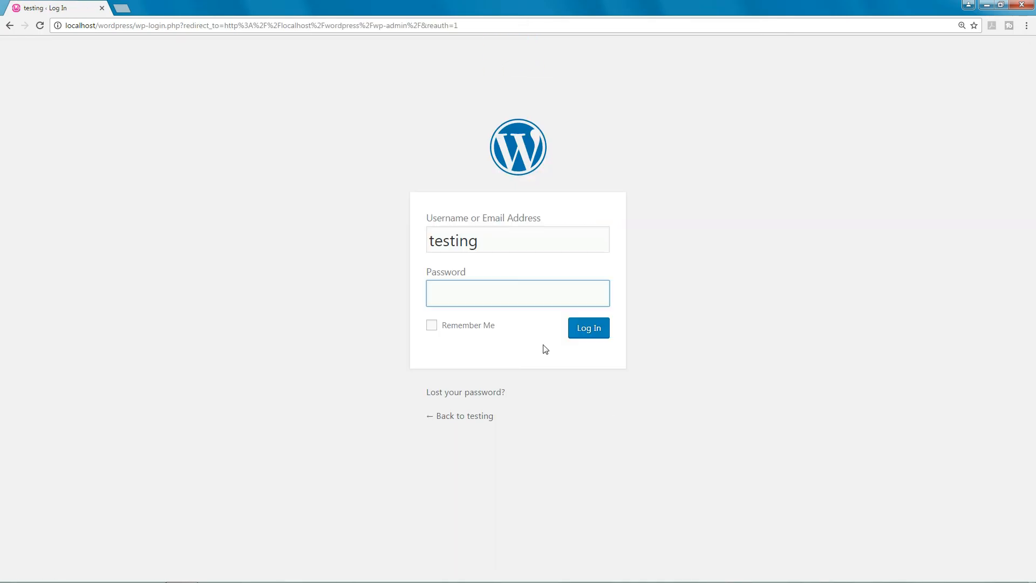
text(•••••)
text(•••••)
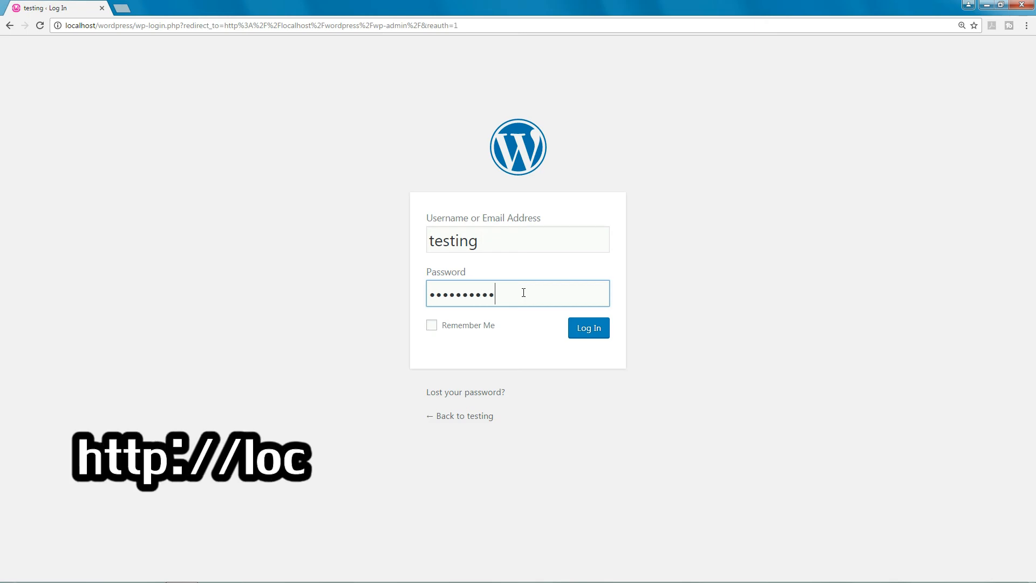
Log in as 'testing' and scroll through the testing site's front page.
click(589, 331)
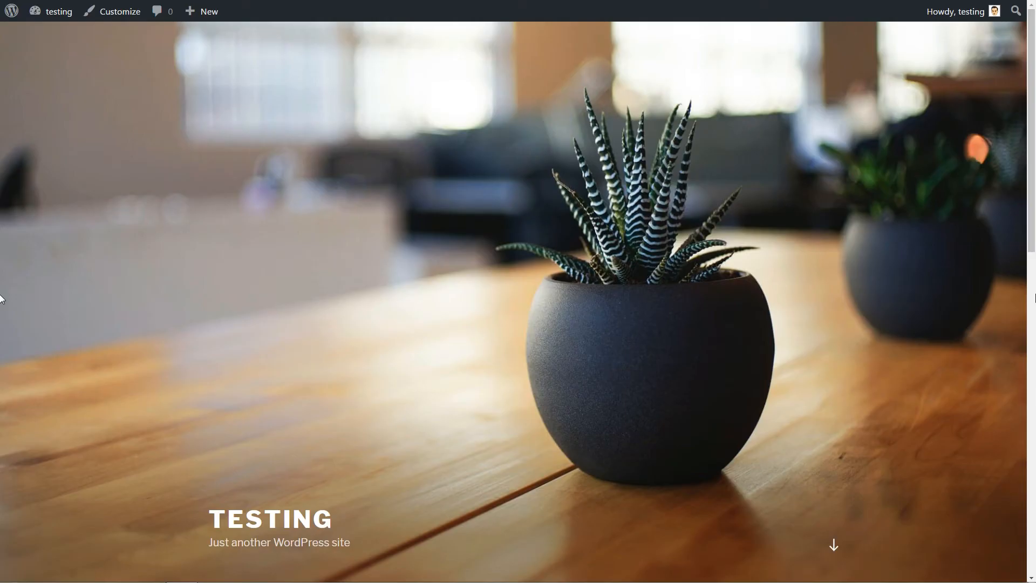
scroll(944, 309, down, 9)
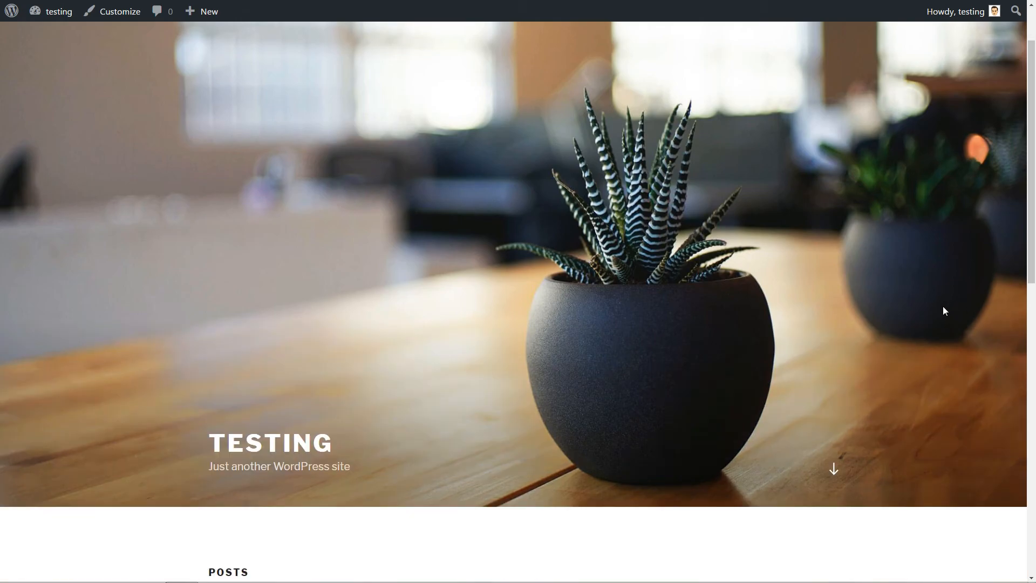
scroll(942, 313, up, 8)
scroll(939, 317, up, 1)
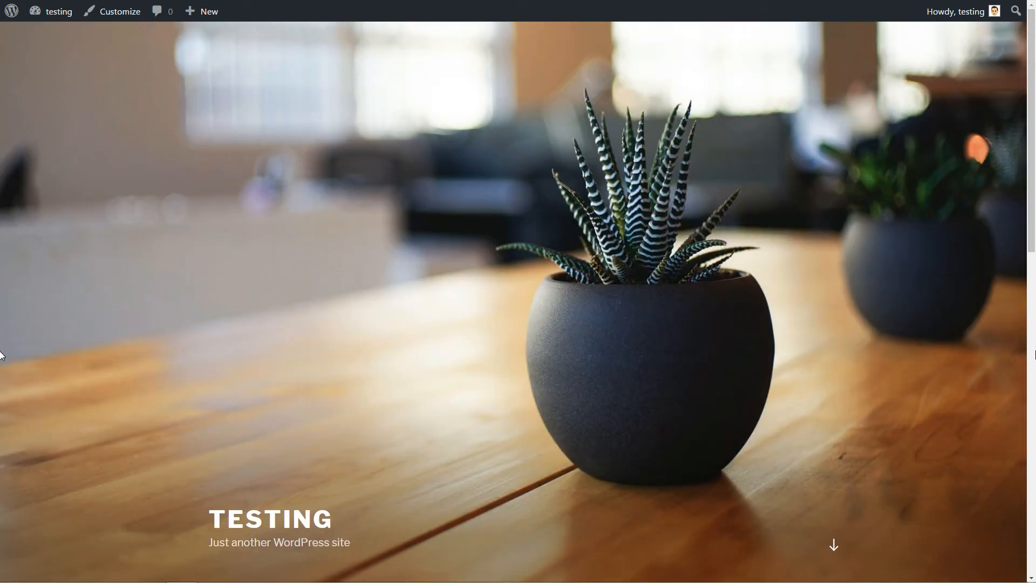